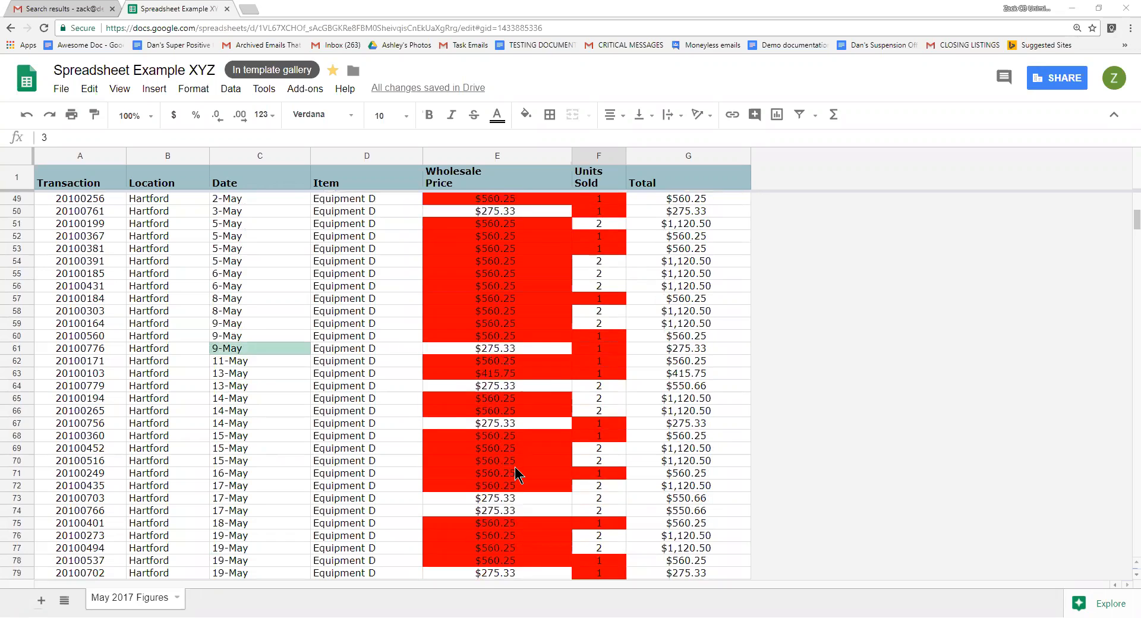
{"action": "scroll", "coordinate": [558, 475], "scroll_direction": "down", "scroll_amount": 1}
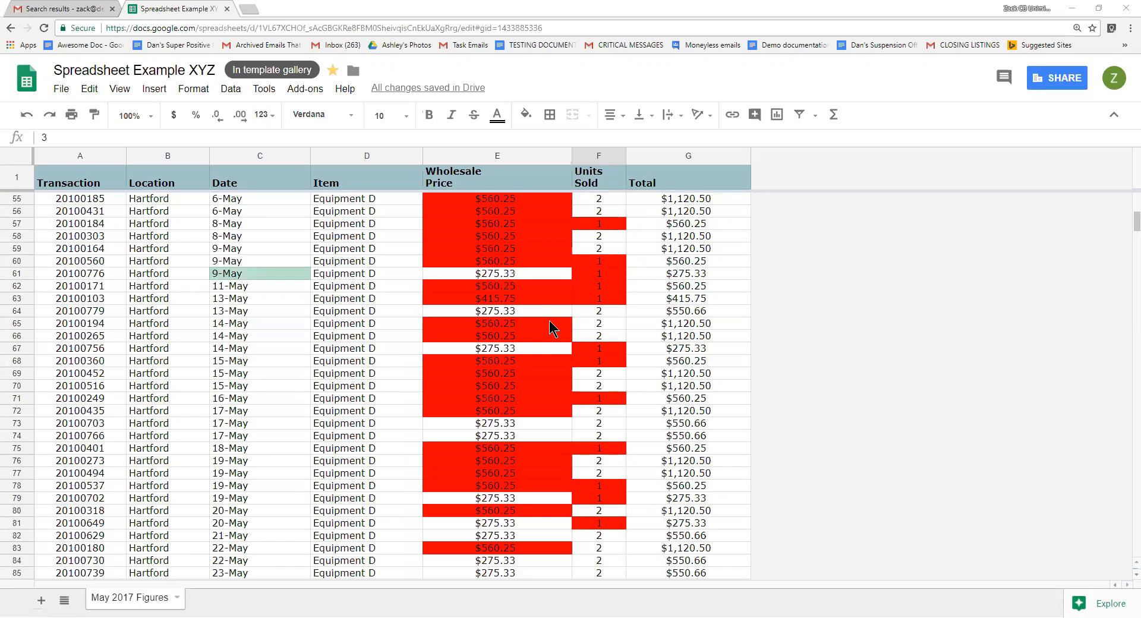
Insert a new empty column to the right of the Total column.
{"action": "right_click", "coordinate": [687, 160]}
{"action": "left_click", "coordinate": [731, 283]}
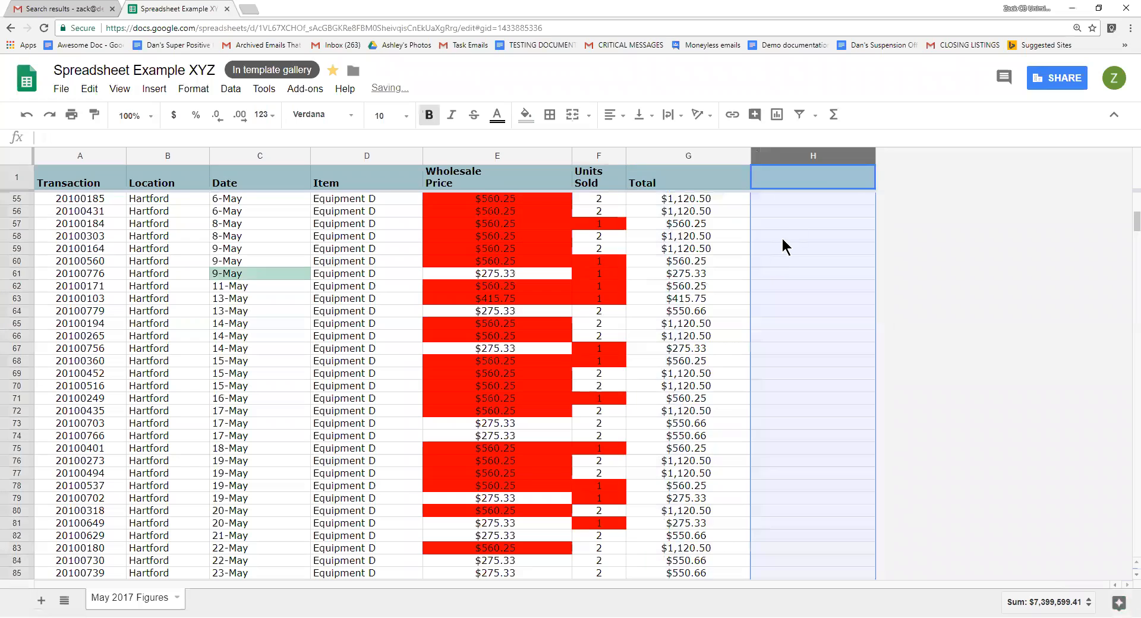
Name the new column's header Notes and enter Flagged in the first data row beneath it.
{"action": "left_click", "coordinate": [818, 173]}
{"action": "double_click", "coordinate": [818, 173]}
{"action": "type", "text": "Notes"}
{"action": "key", "text": "Return"}
{"action": "type", "text": "Flagged"}
{"action": "key", "text": "Return"}
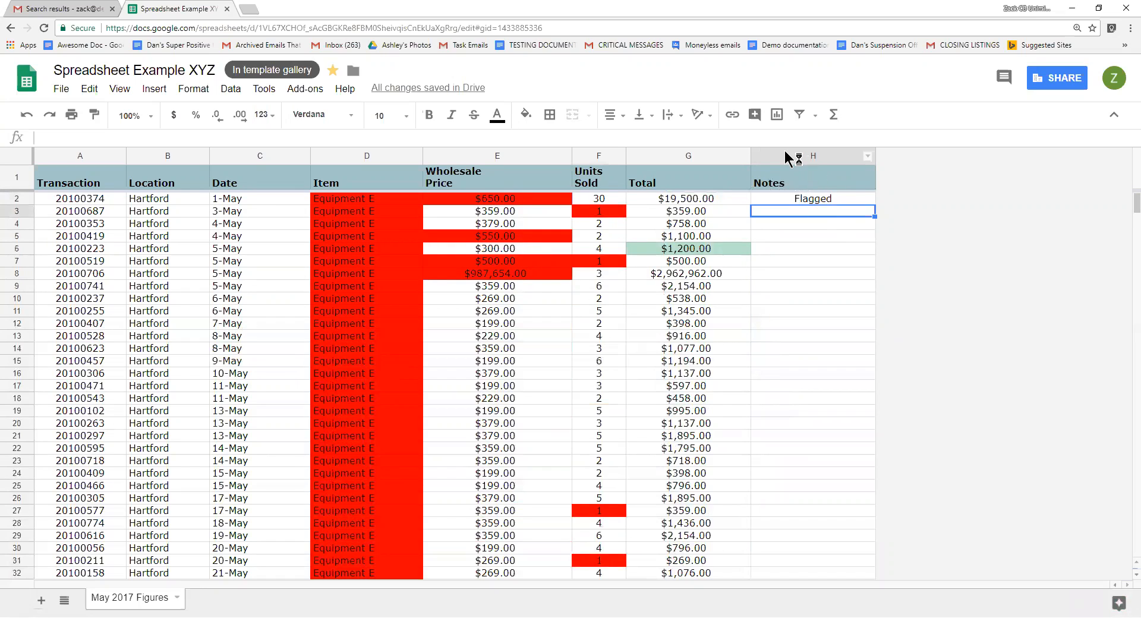
{"action": "left_click", "coordinate": [23, 155]}
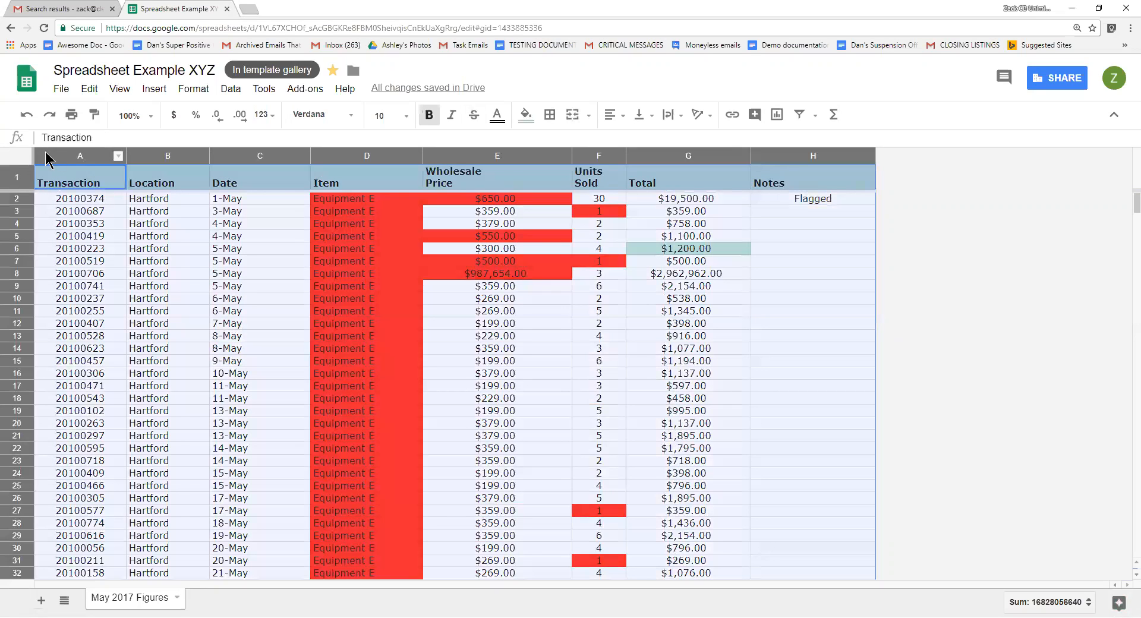
{"action": "left_click", "coordinate": [448, 336]}
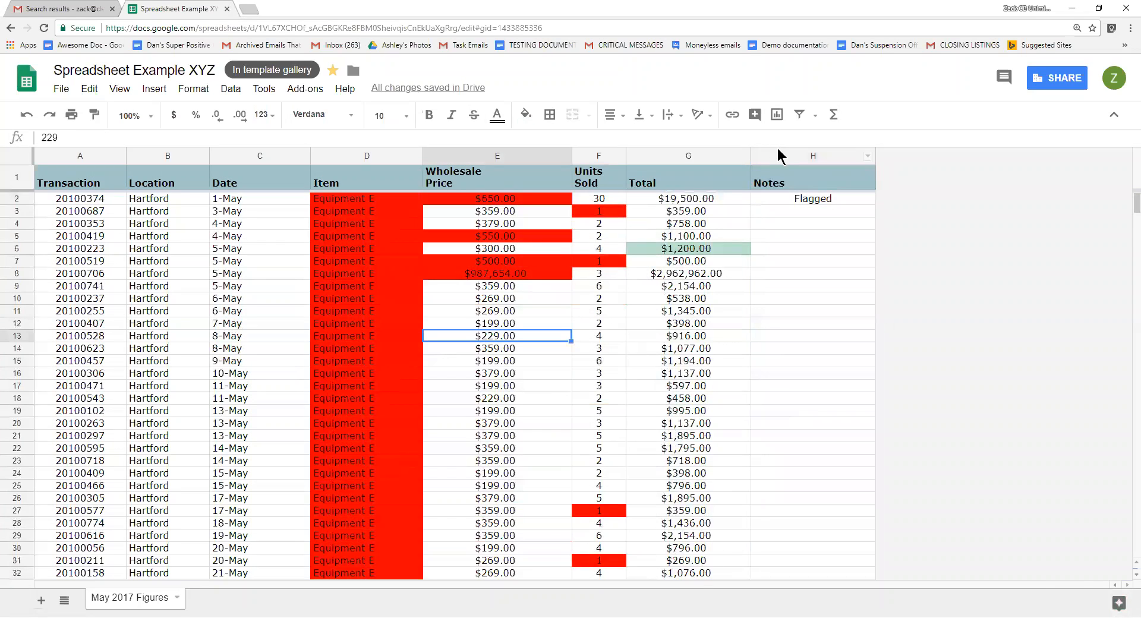
{"action": "left_click", "coordinate": [779, 156]}
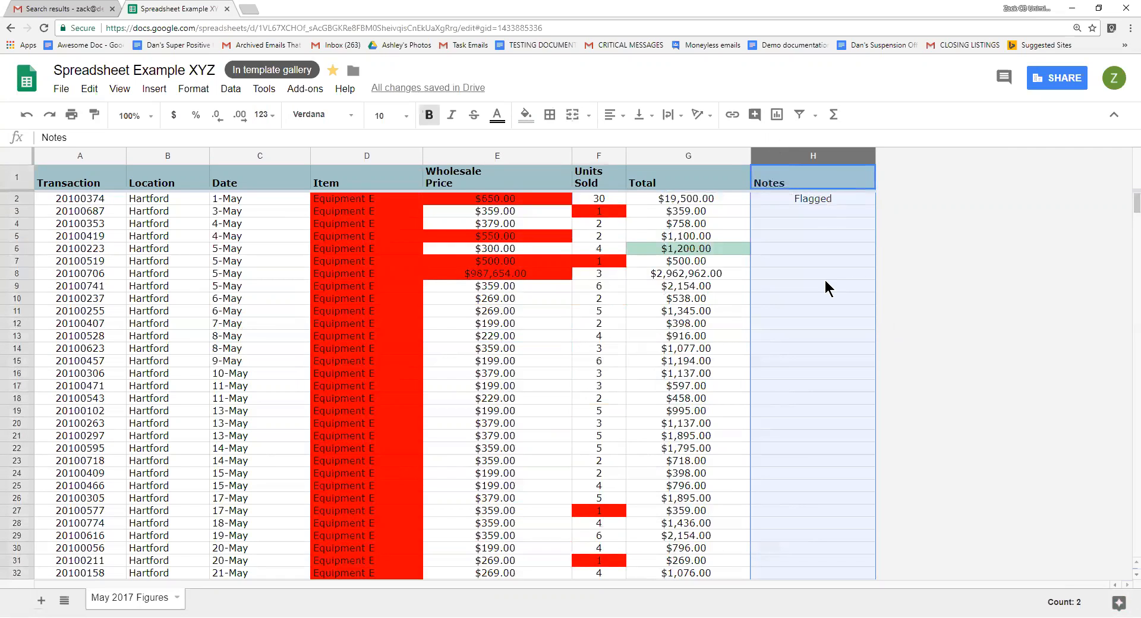
{"action": "right_click", "coordinate": [779, 251]}
{"action": "scroll", "coordinate": [818, 387], "scroll_direction": "down", "scroll_amount": 1}
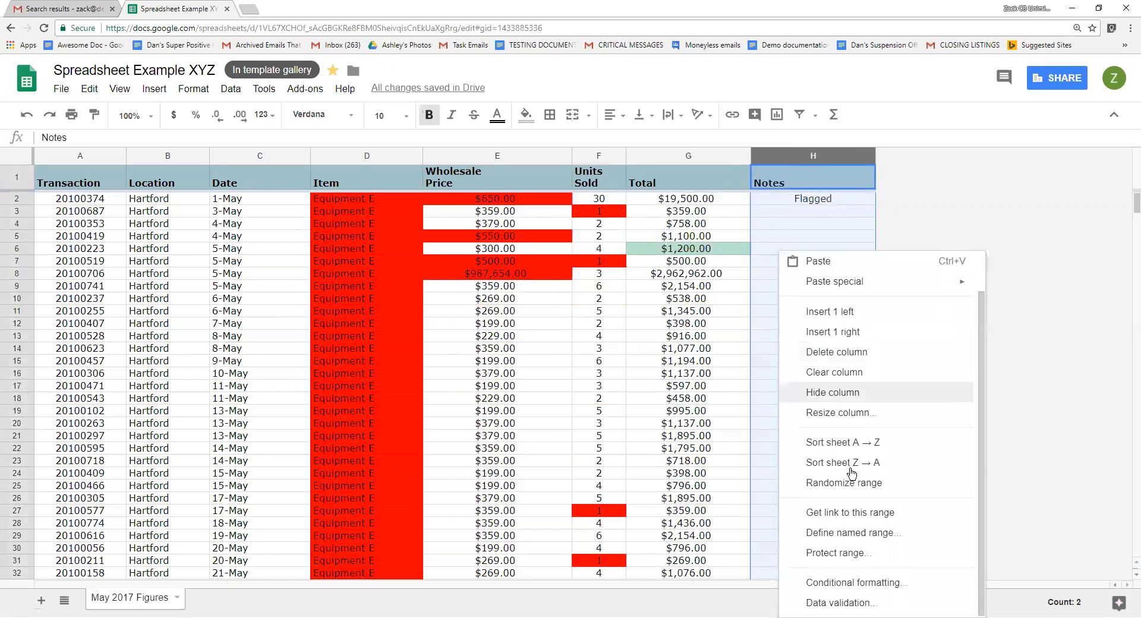
{"action": "left_click", "coordinate": [814, 183]}
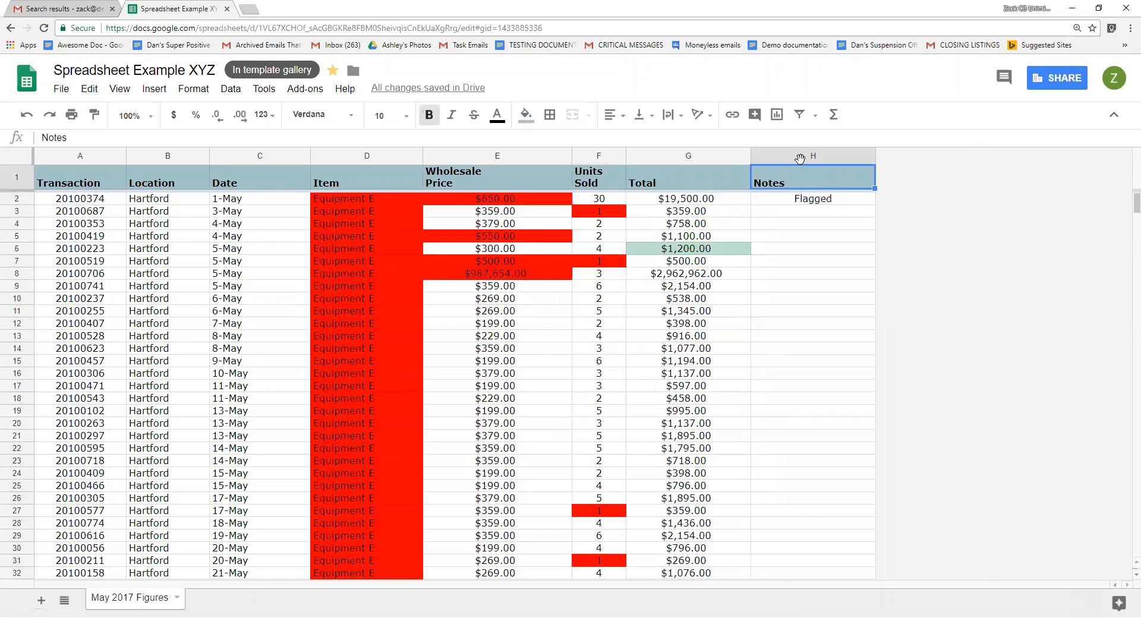
{"action": "left_click", "coordinate": [154, 88]}
{"action": "mouse_move", "coordinate": [194, 90]}
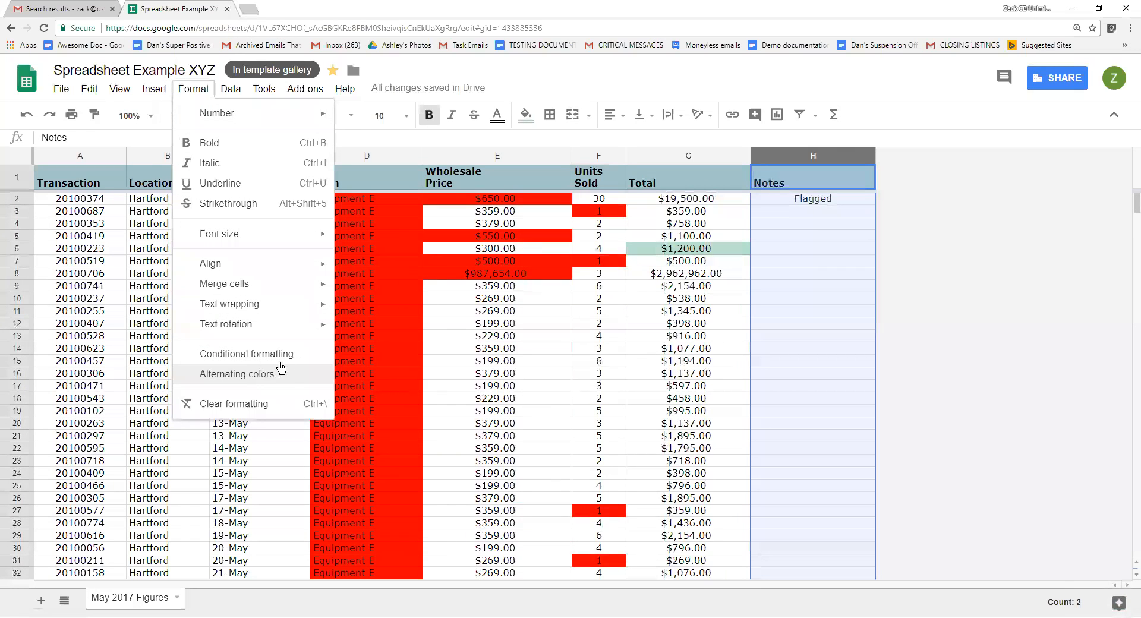
{"action": "left_click", "coordinate": [792, 339]}
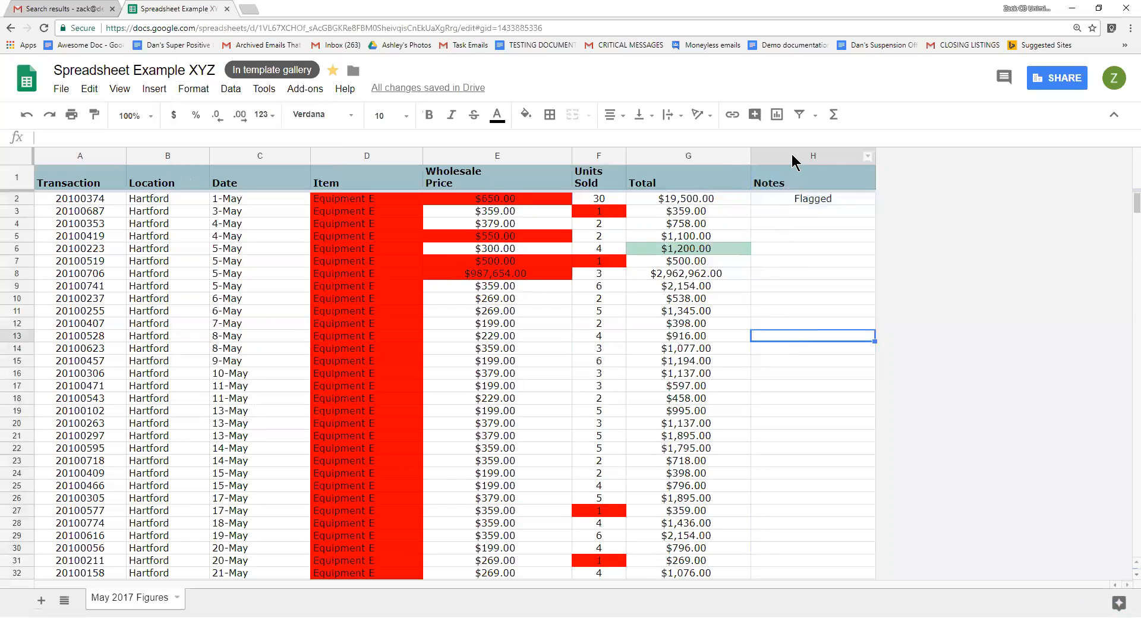
Open conditional formatting for the Notes column and start adding a new rule.
{"action": "left_click", "coordinate": [792, 153]}
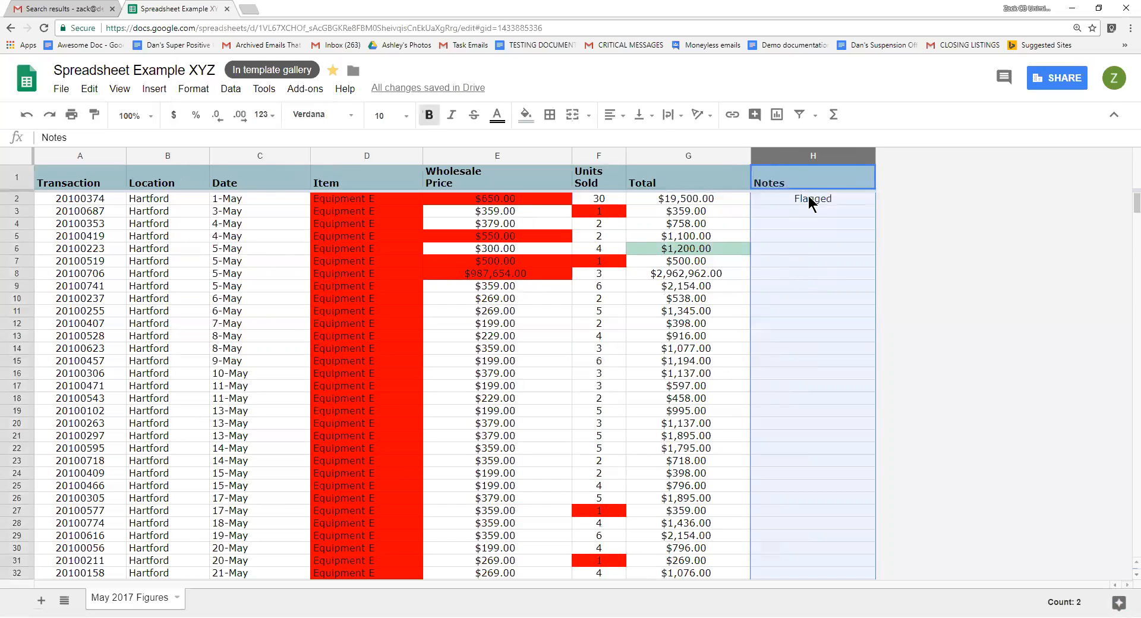
{"action": "right_click", "coordinate": [805, 271]}
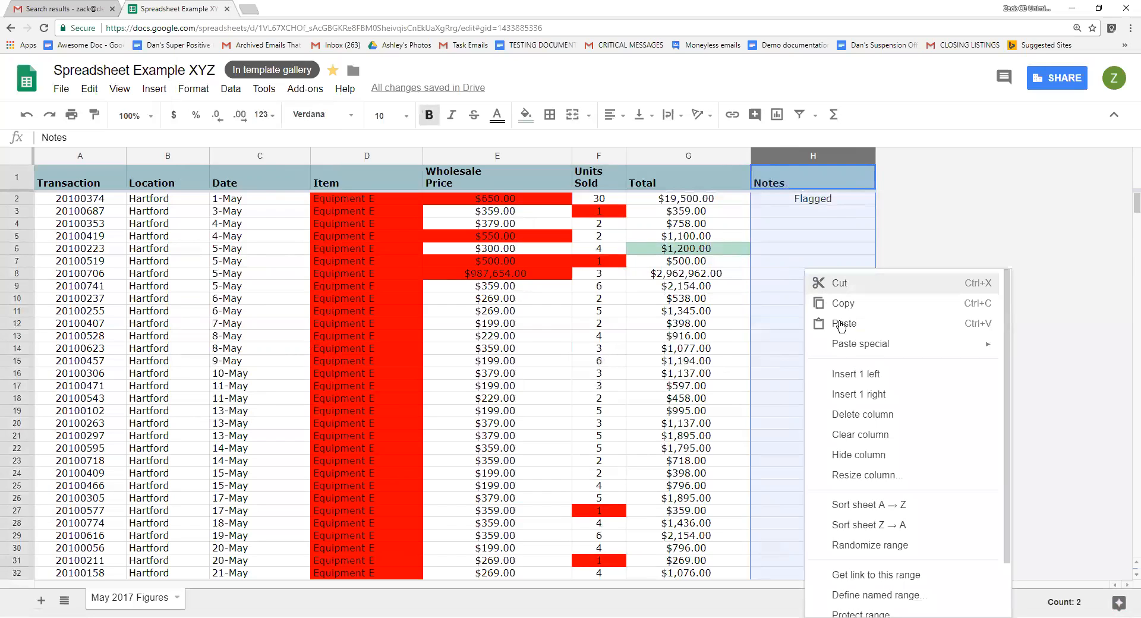
{"action": "mouse_move", "coordinate": [852, 355]}
{"action": "scroll", "coordinate": [853, 355], "scroll_direction": "down", "scroll_amount": 1}
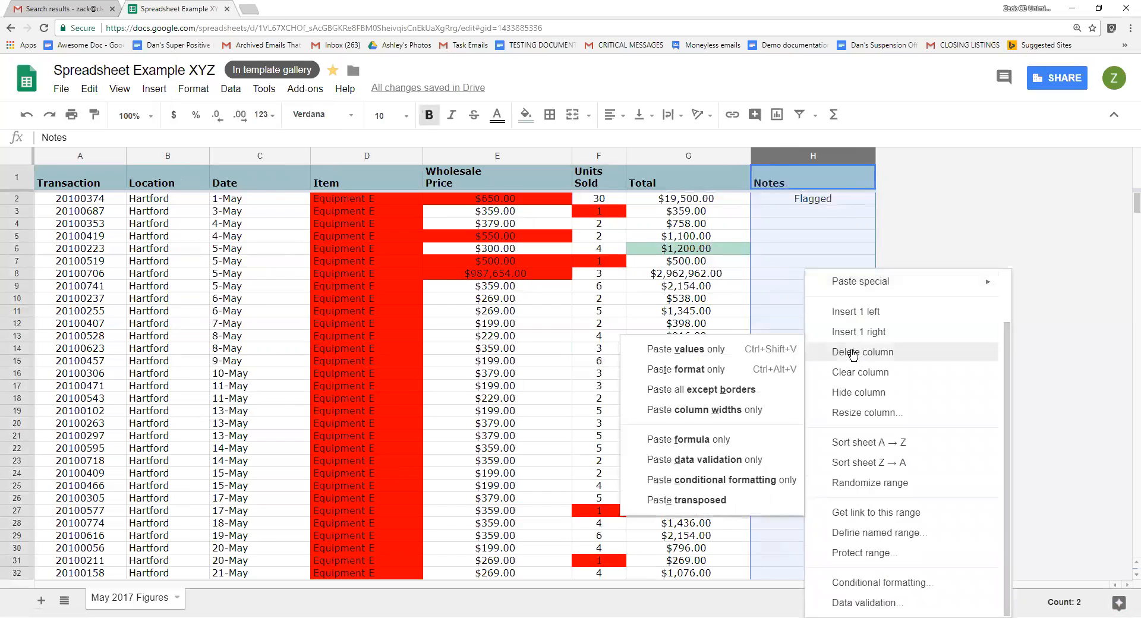
{"action": "left_click", "coordinate": [874, 583]}
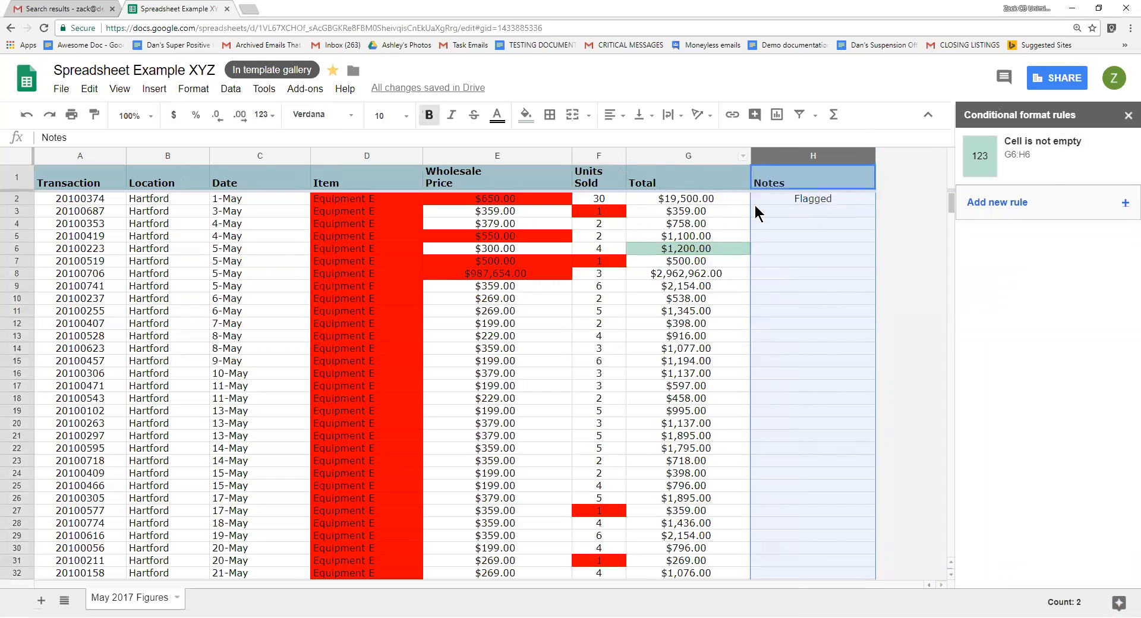
{"action": "left_click", "coordinate": [1018, 213]}
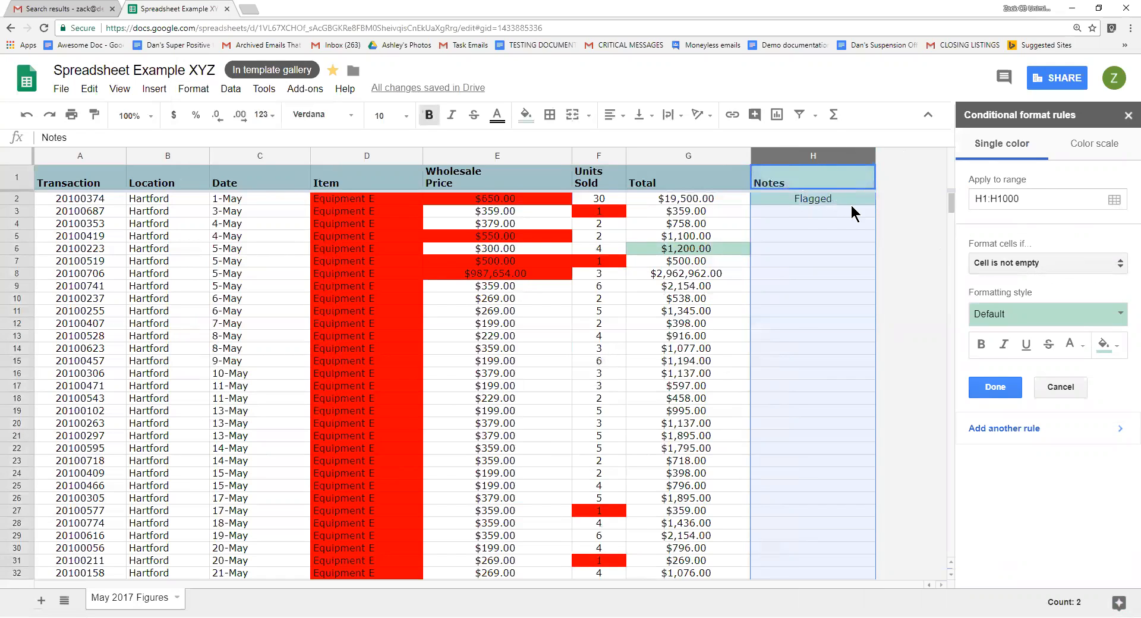
Set the rule's condition to Text contains with the value Flagged.
{"action": "left_click", "coordinate": [1058, 265]}
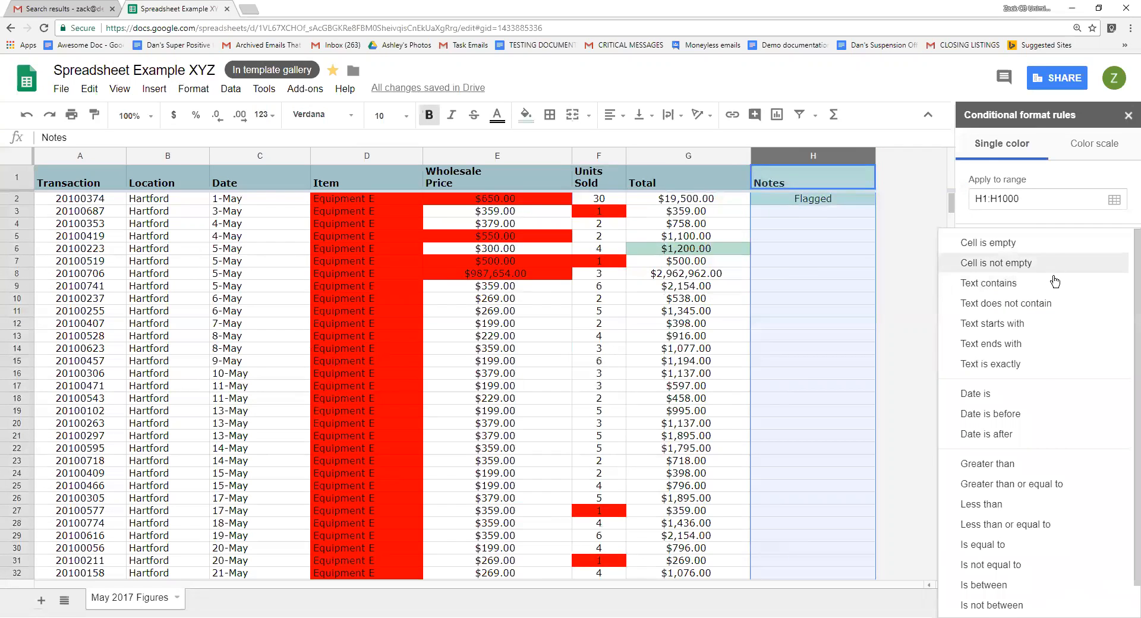
{"action": "scroll", "coordinate": [1043, 375], "scroll_direction": "down", "scroll_amount": 1}
{"action": "scroll", "coordinate": [1043, 375], "scroll_direction": "up", "scroll_amount": 1}
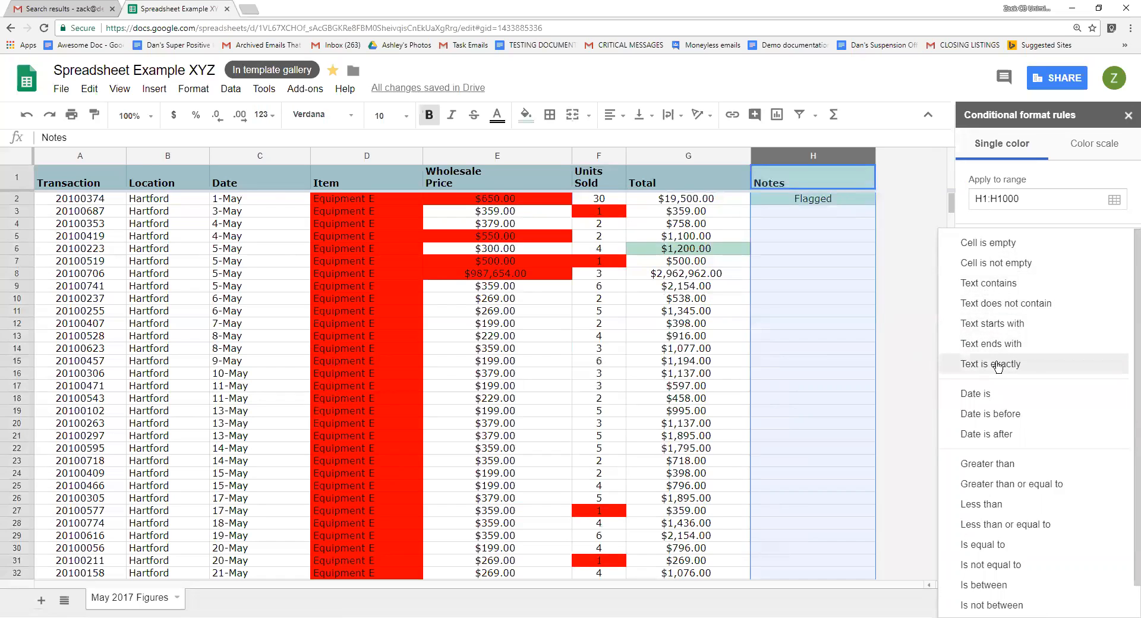
{"action": "scroll", "coordinate": [1019, 428], "scroll_direction": "down", "scroll_amount": 1}
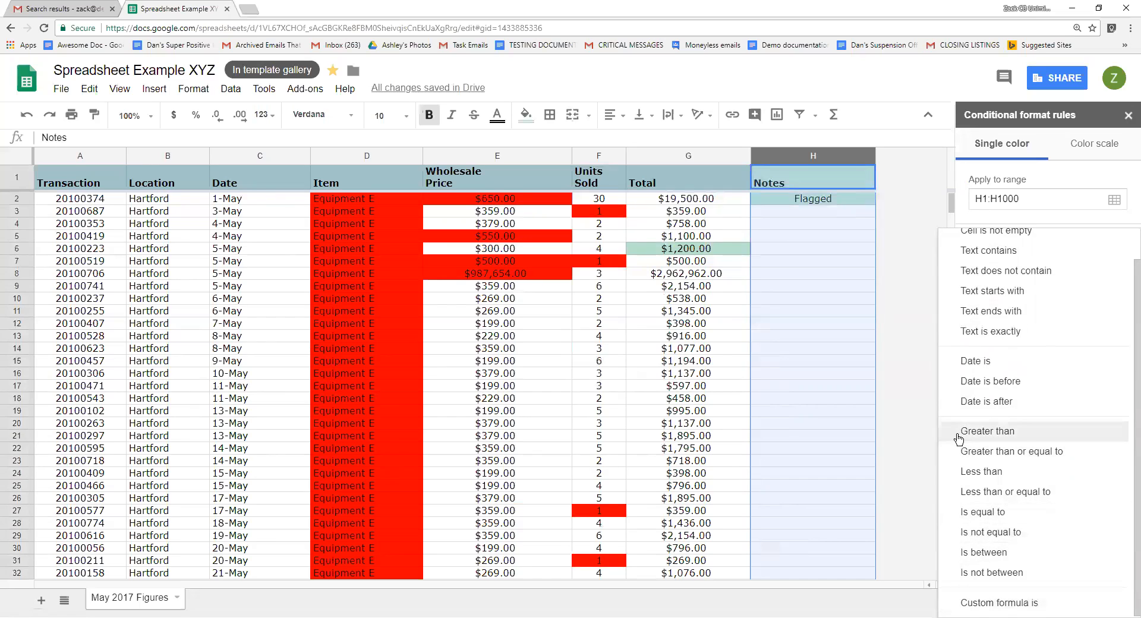
{"action": "scroll", "coordinate": [1104, 342], "scroll_direction": "up", "scroll_amount": 1}
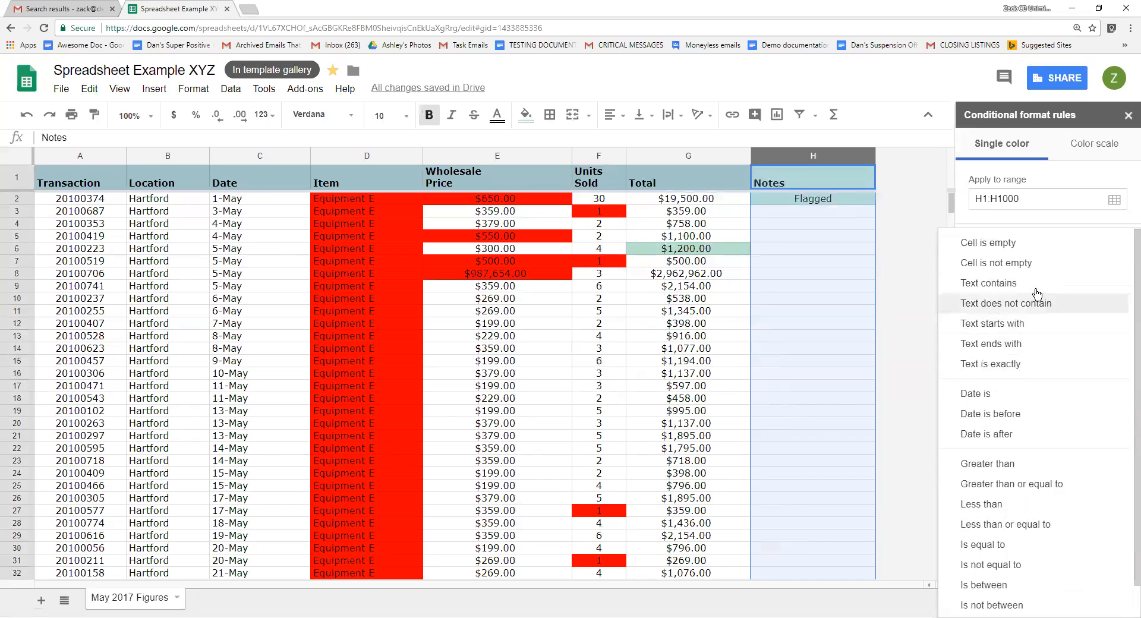
{"action": "left_click", "coordinate": [1055, 283]}
{"action": "left_click", "coordinate": [1056, 288]}
{"action": "type", "text": "Flagged"}
{"action": "key", "text": "BackSpace"}
{"action": "type", "text": "g"}
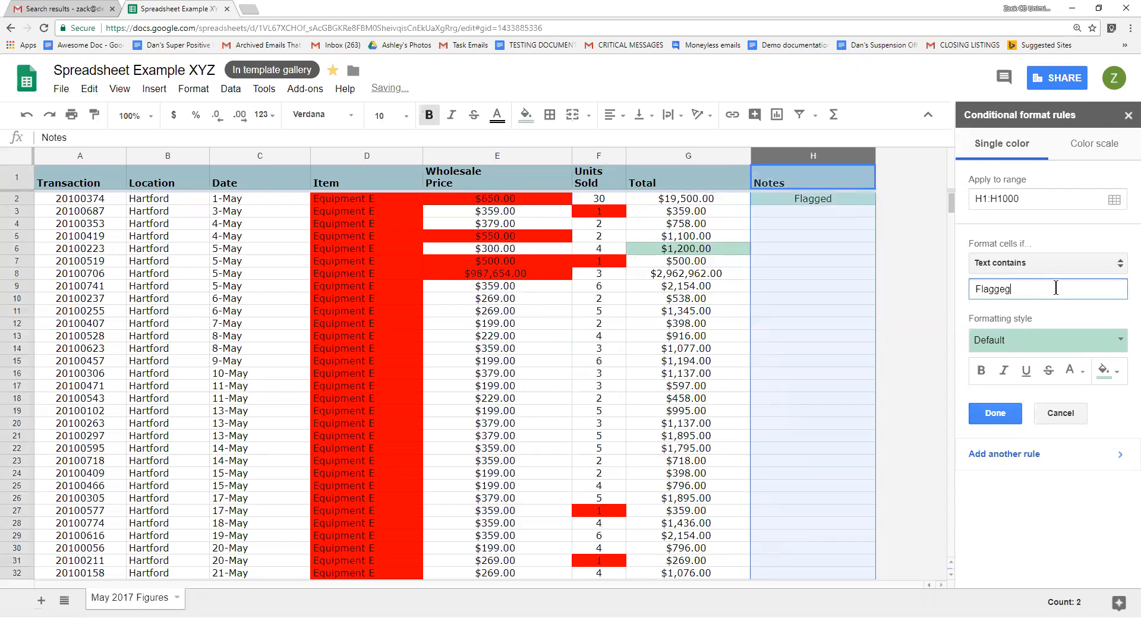
{"action": "key", "text": "BackSpace"}
{"action": "type", "text": "d"}
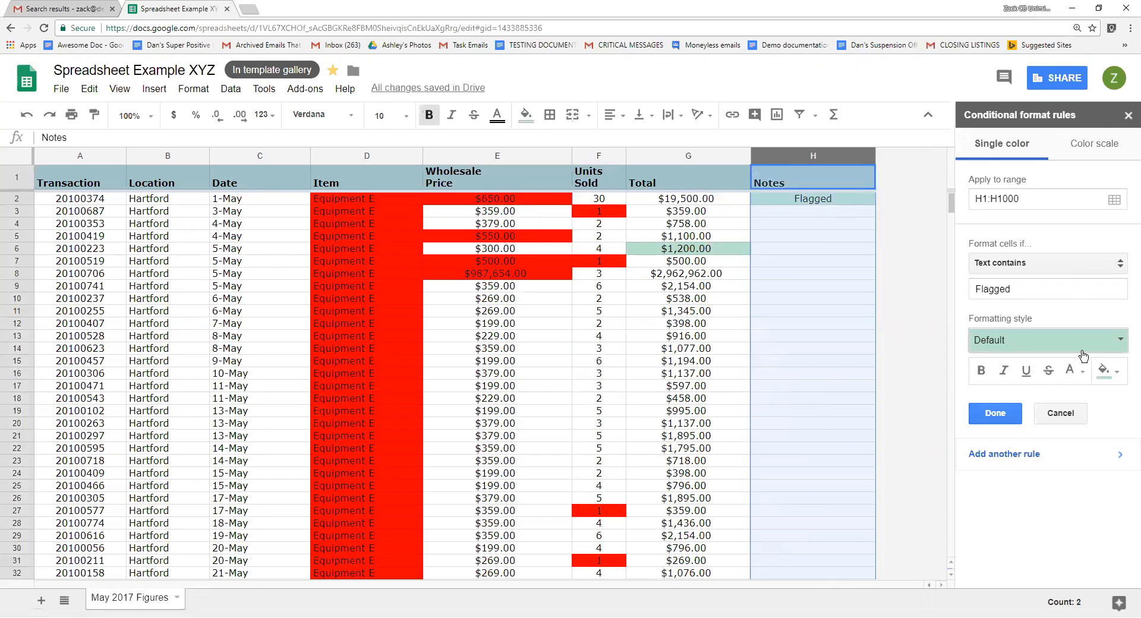
Give the rule's formatting style a red fill color.
{"action": "key", "text": "ctrl+plus"}
{"action": "left_click", "coordinate": [1097, 436]}
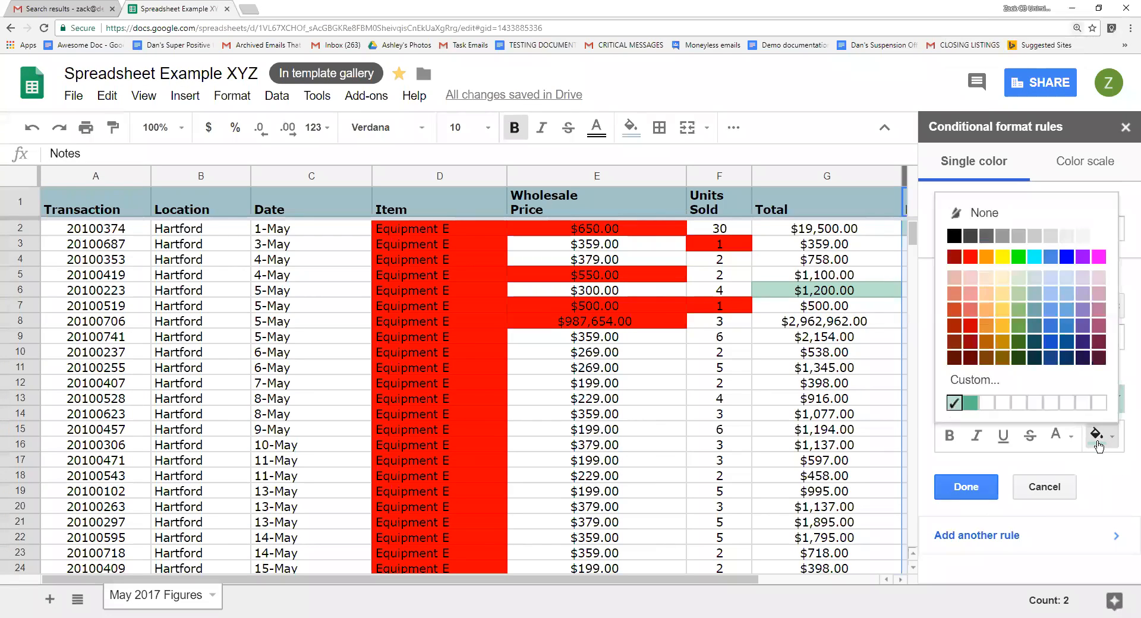
{"action": "left_click", "coordinate": [931, 257]}
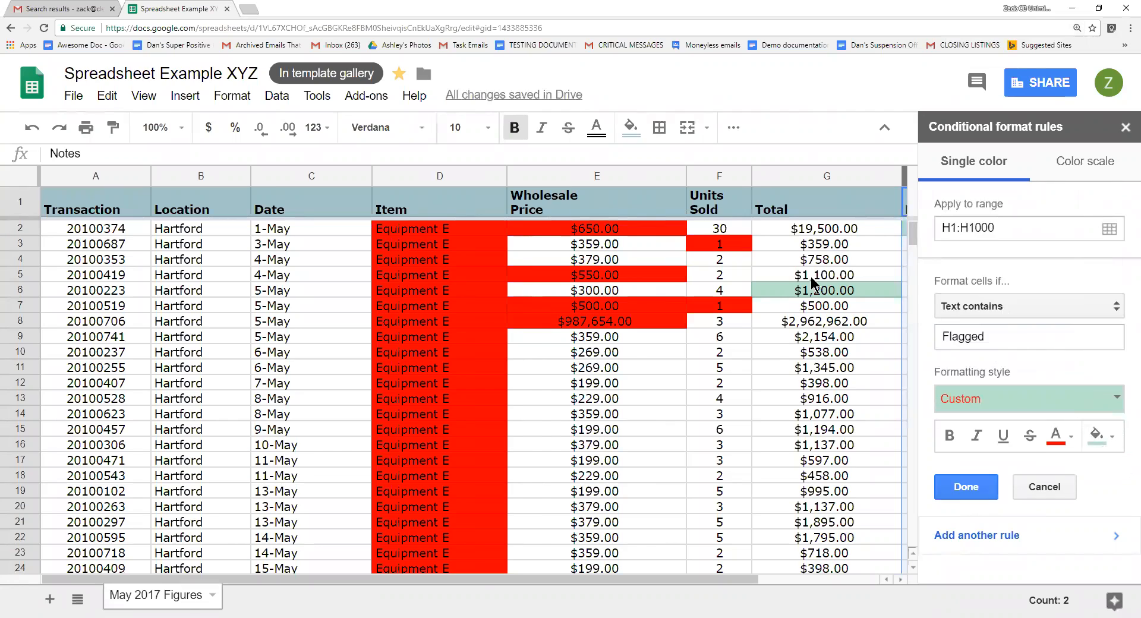
{"action": "scroll", "coordinate": [770, 345], "scroll_direction": "right", "scroll_amount": 3}
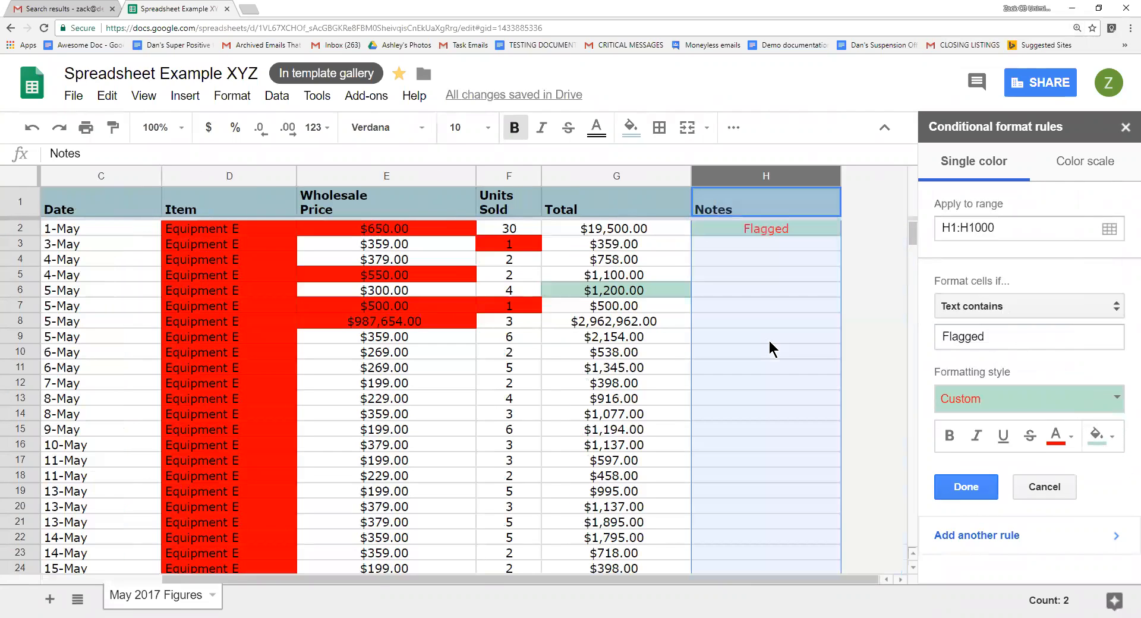
{"action": "left_click", "coordinate": [1104, 439]}
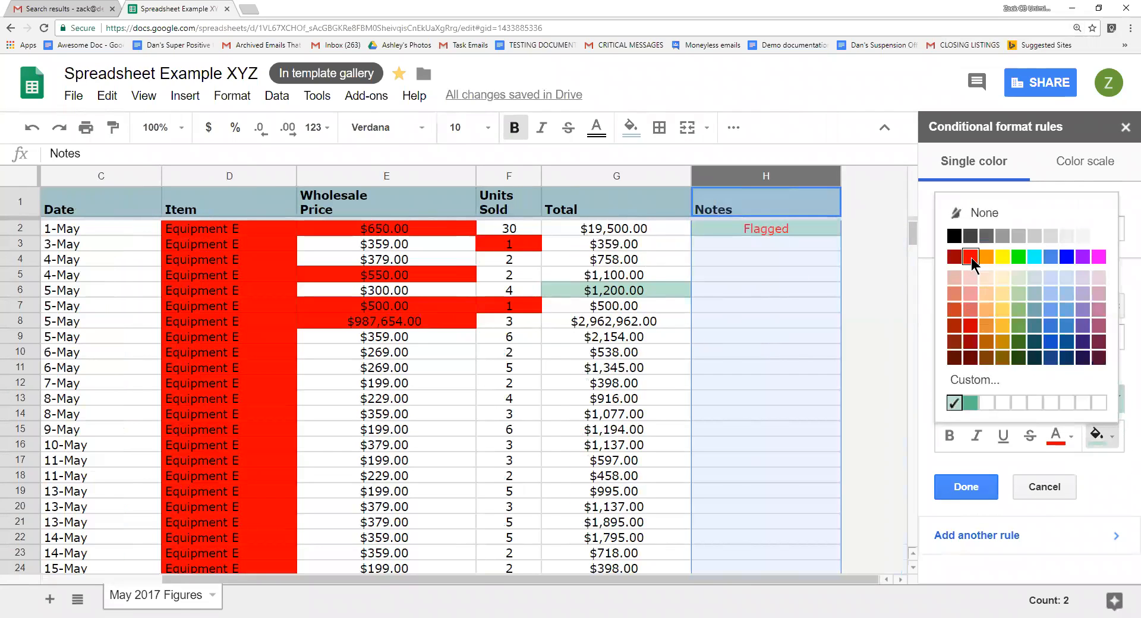
{"action": "left_click", "coordinate": [970, 257]}
Make the rule's text black and bold, then save the rule.
{"action": "left_click", "coordinate": [1064, 439]}
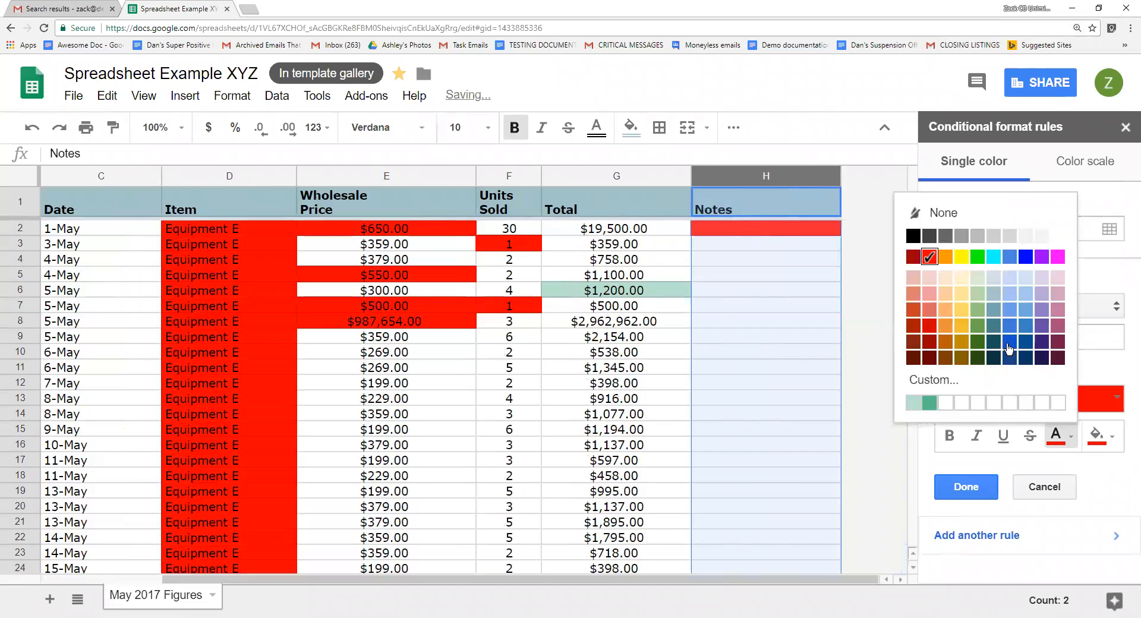
{"action": "left_click", "coordinate": [913, 236]}
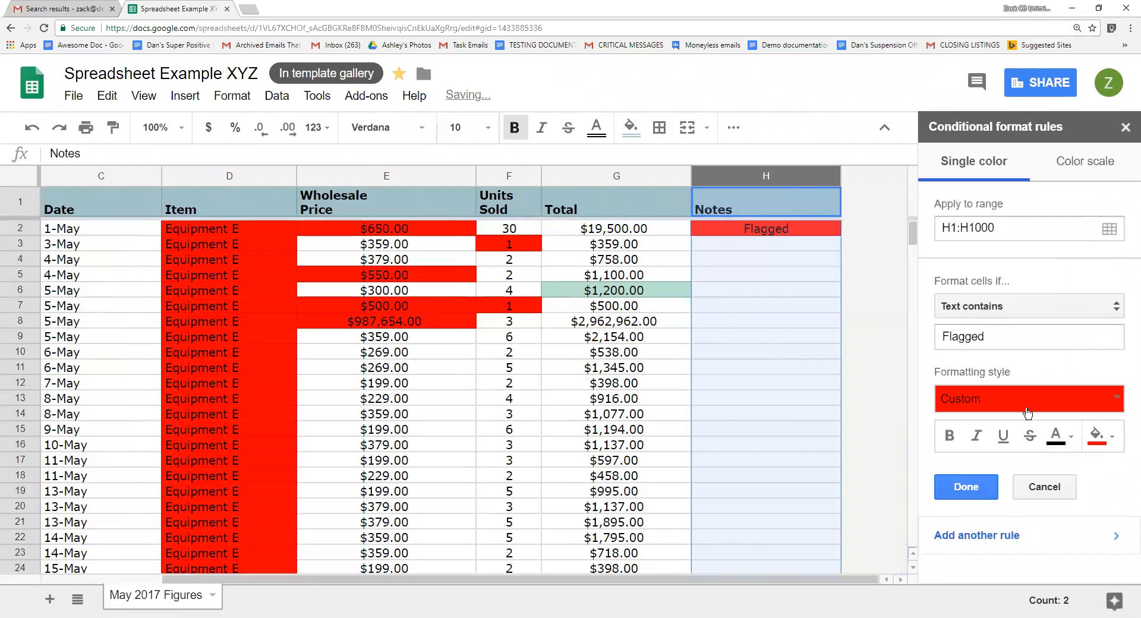
{"action": "left_click", "coordinate": [949, 434]}
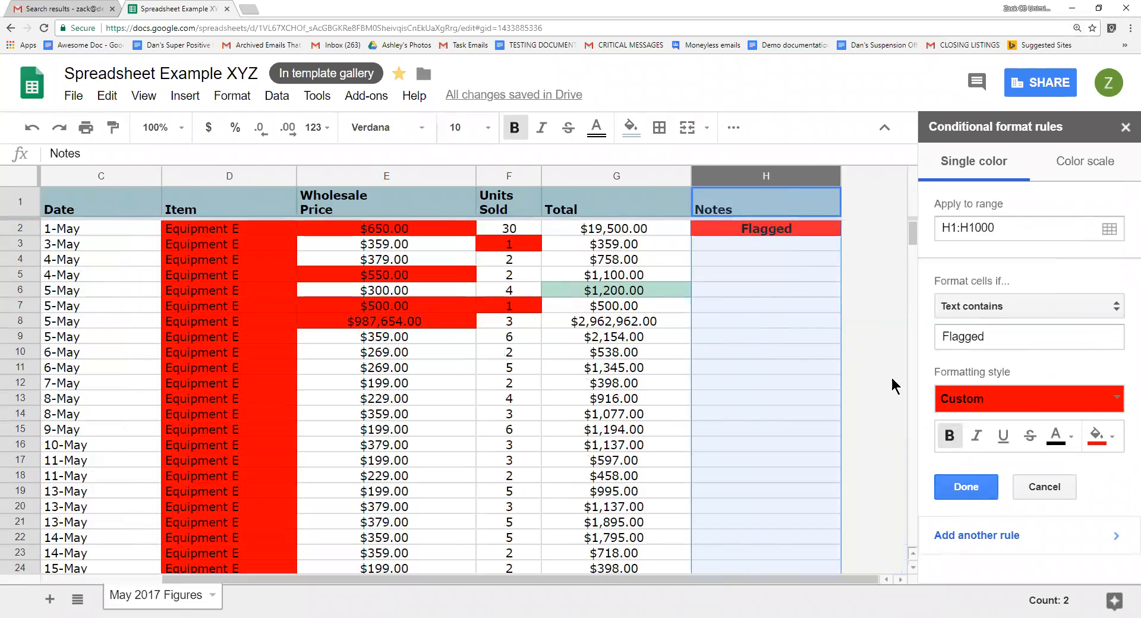
{"action": "left_click", "coordinate": [982, 487]}
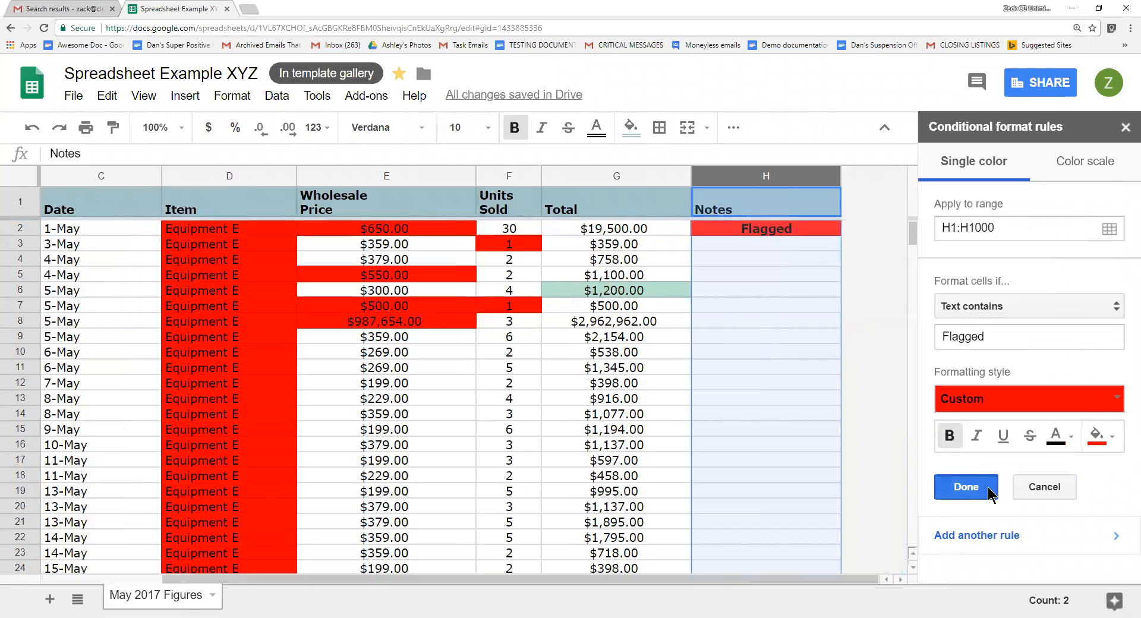
Edit the Flagged rule and set its apply-to range to H1:H1000.
{"action": "left_click", "coordinate": [762, 259]}
{"action": "left_click_drag", "start_coordinate": [773, 249], "coordinate": [772, 219]}
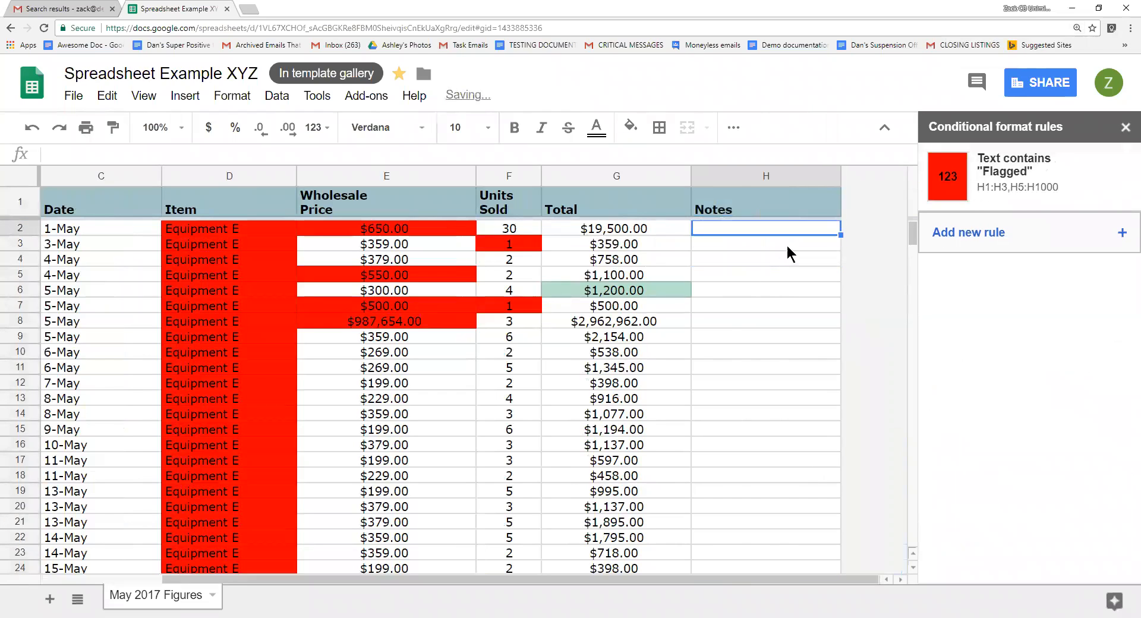
{"action": "left_click", "coordinate": [1025, 191]}
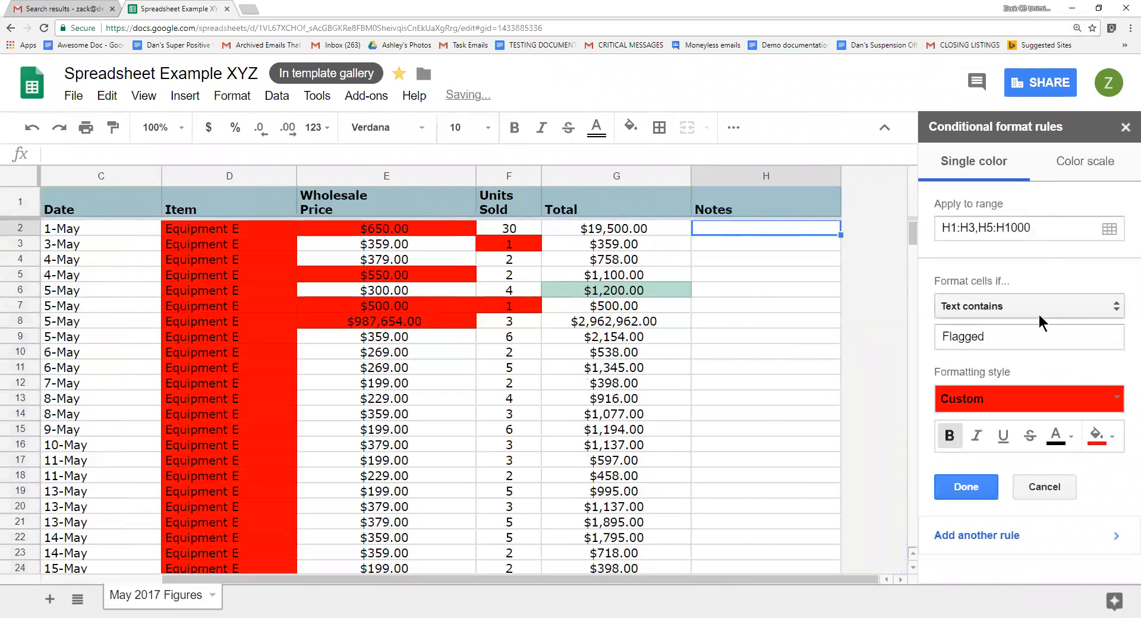
{"action": "left_click", "coordinate": [976, 231]}
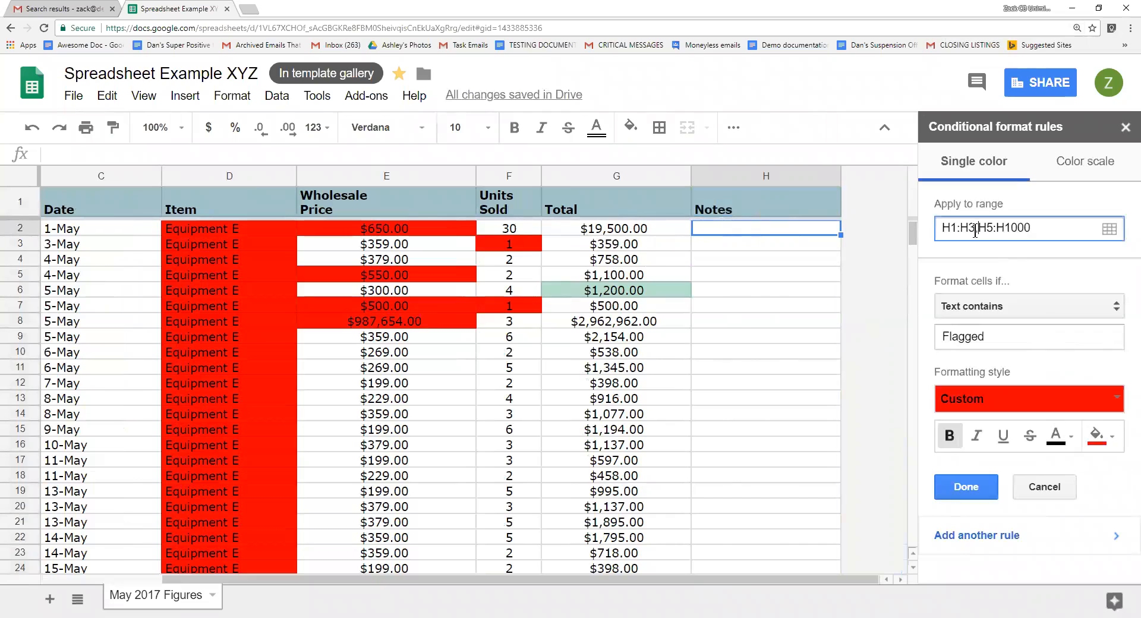
{"action": "left_click_drag", "start_coordinate": [958, 228], "coordinate": [1059, 228]}
{"action": "key", "text": "BackSpace"}
{"action": "type", "text": "1"}
{"action": "key", "text": "BackSpace"}
{"action": "type", "text": "H1000"}
{"action": "left_click", "coordinate": [966, 487]}
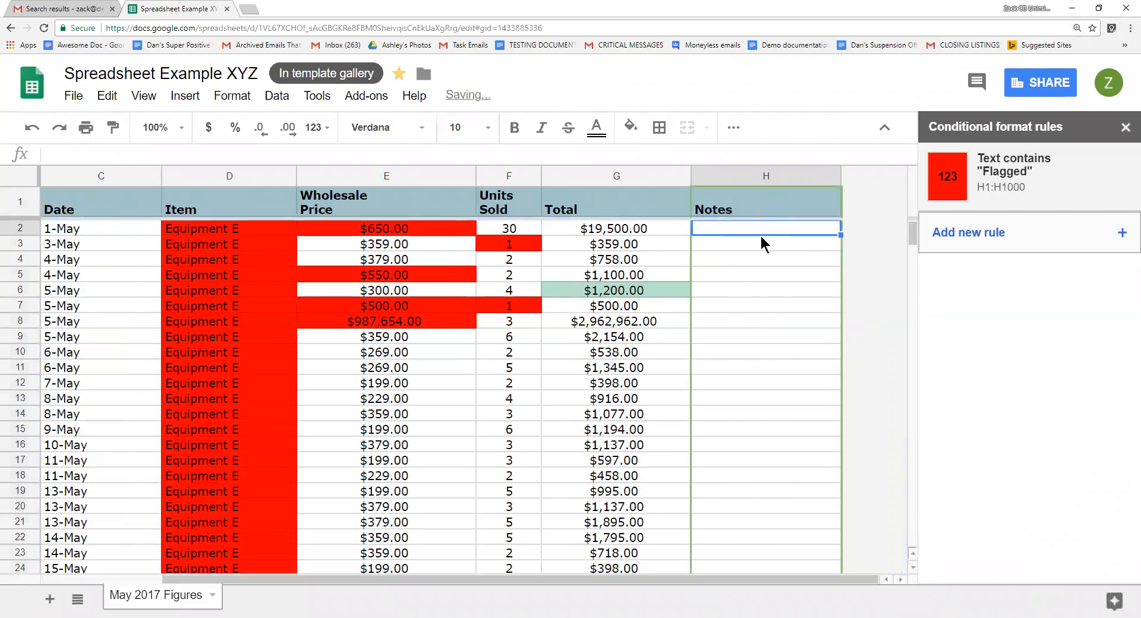
Test the rule by entering Flagged in H2, H3 and H5 and Flag in H4.
{"action": "type", "text": "Flagged"}
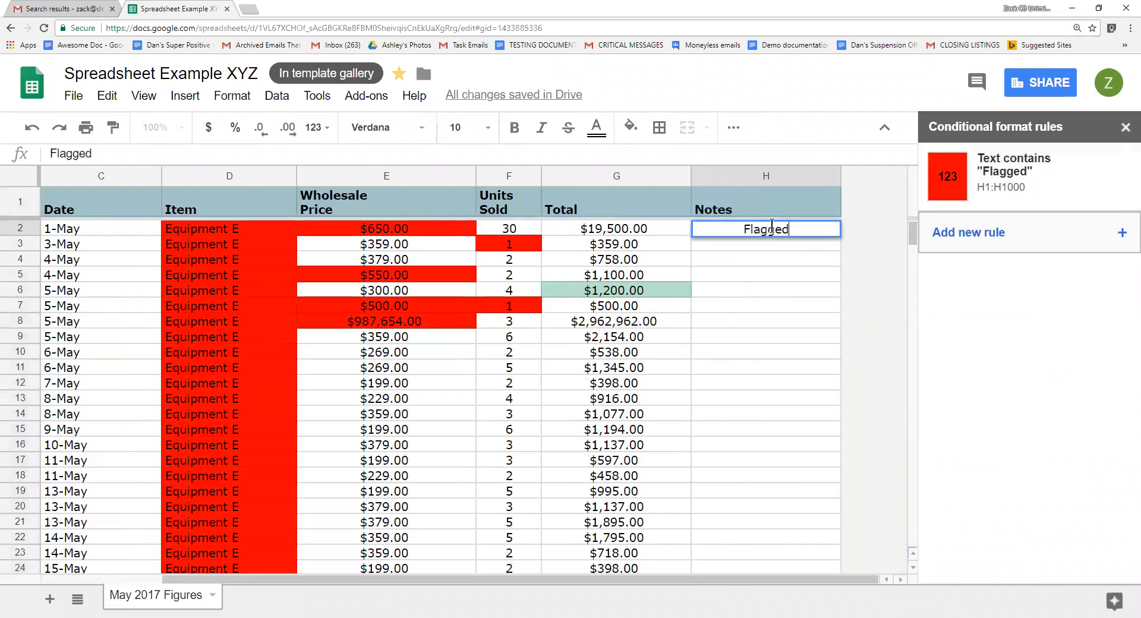
{"action": "key", "text": "Return"}
{"action": "type", "text": "Flagge"}
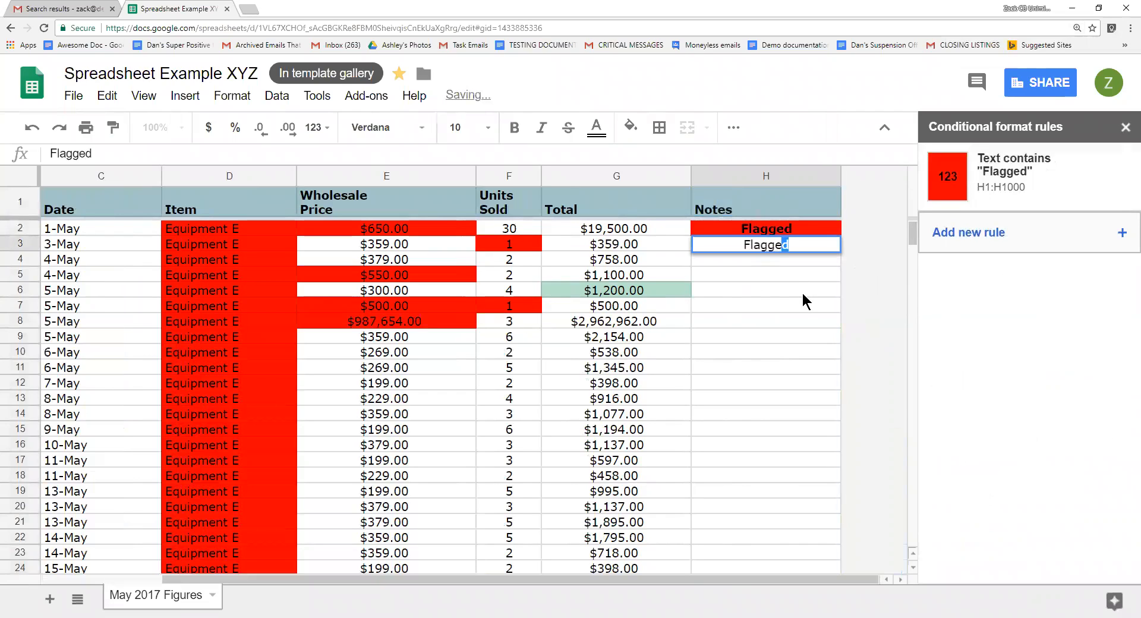
{"action": "key", "text": "Return"}
{"action": "type", "text": "Flag"}
{"action": "key", "text": "BackSpace"}
{"action": "key", "text": "Return"}
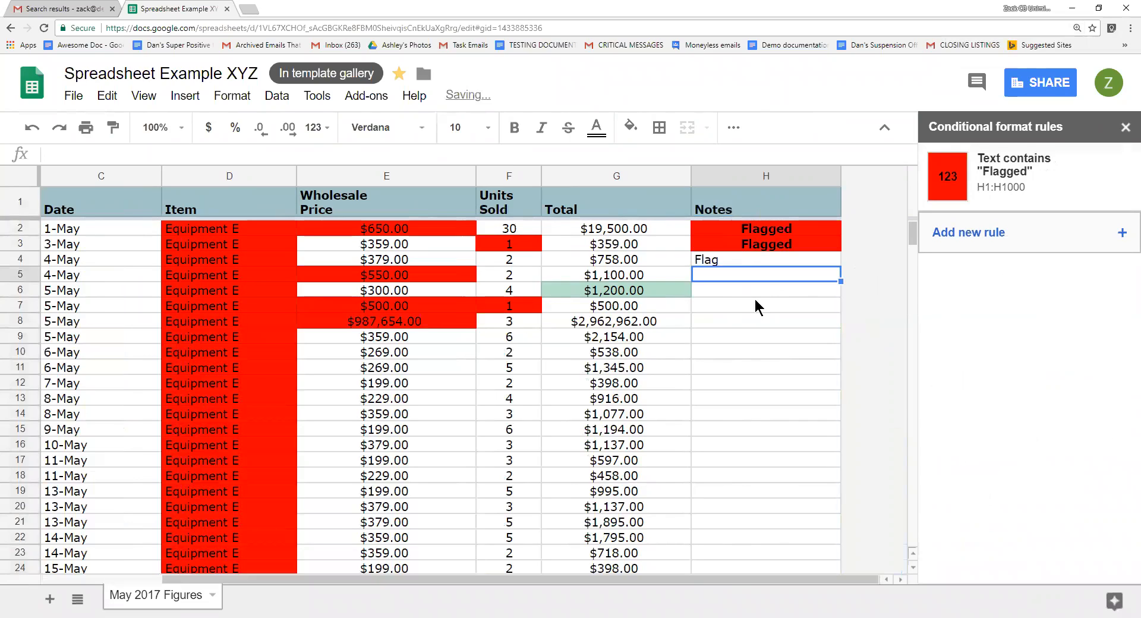
{"action": "type", "text": "Flagged"}
{"action": "key", "text": "Return"}
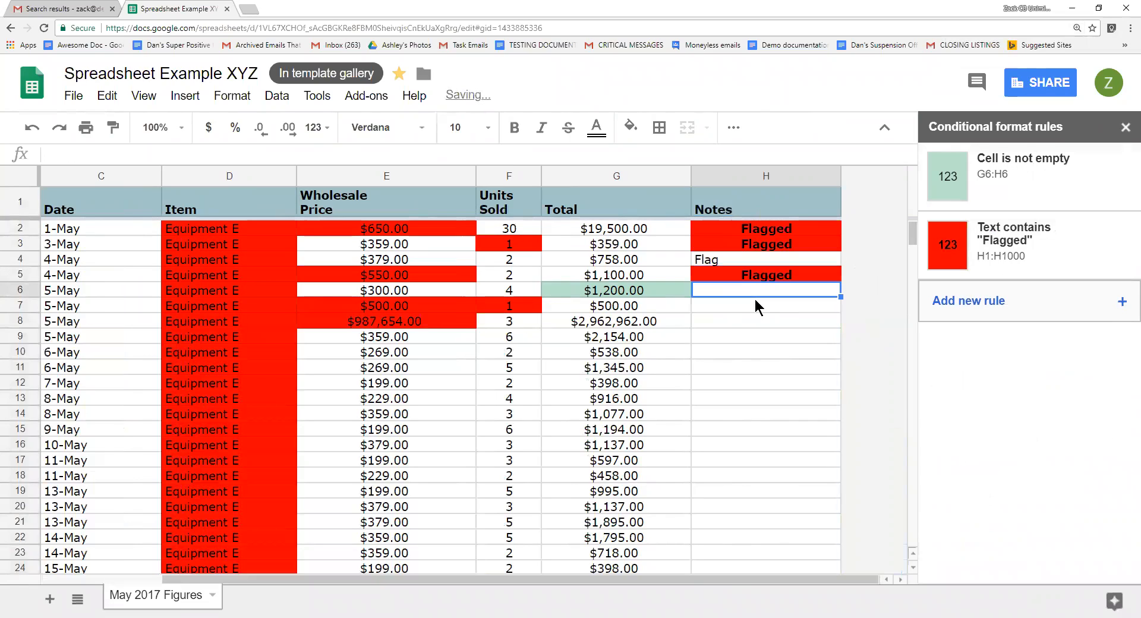